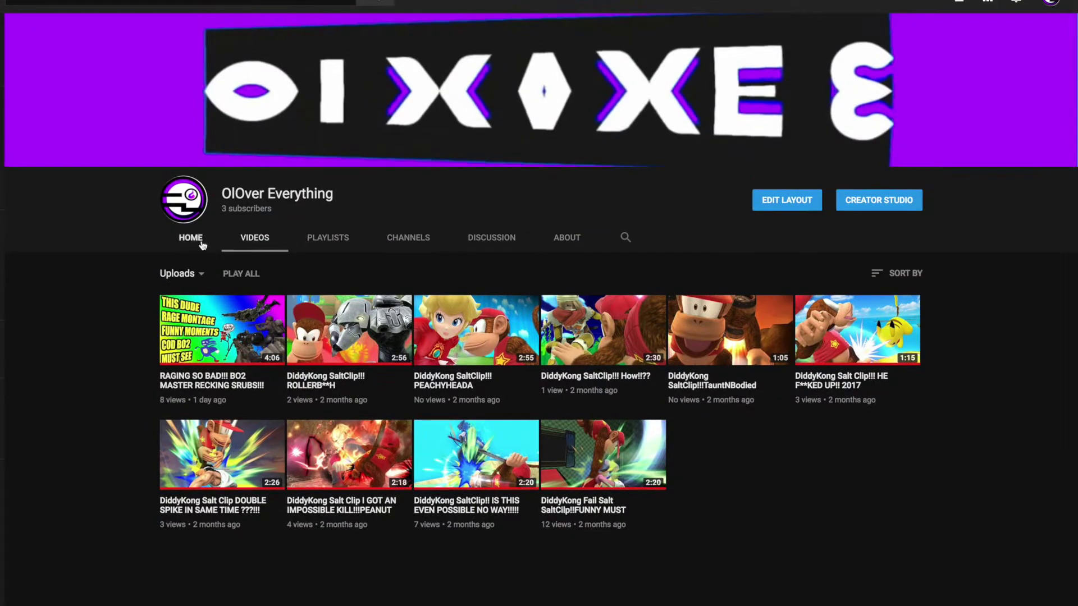
Step: Show the OlOver Everything channel's Home tab with its Uploads and Popular uploads rows
left_click(203, 243)
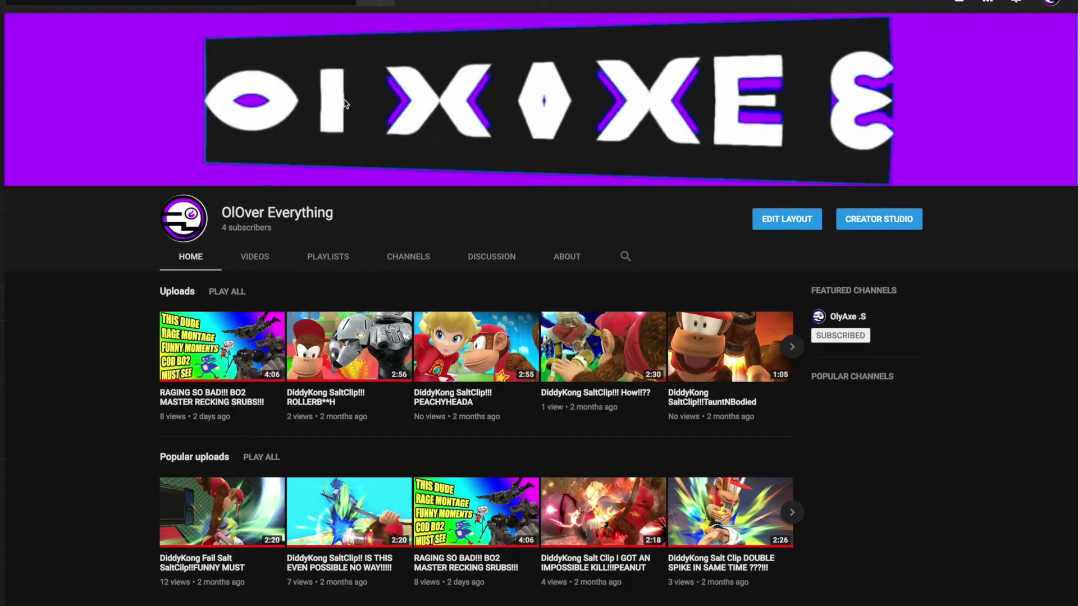
scroll(240, 341, "down", 1)
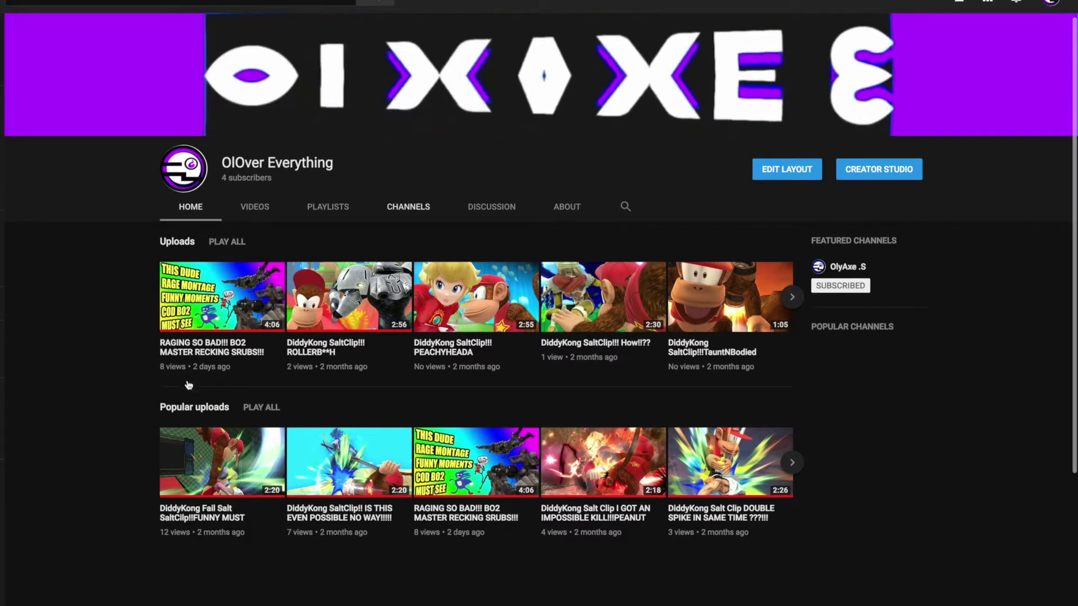